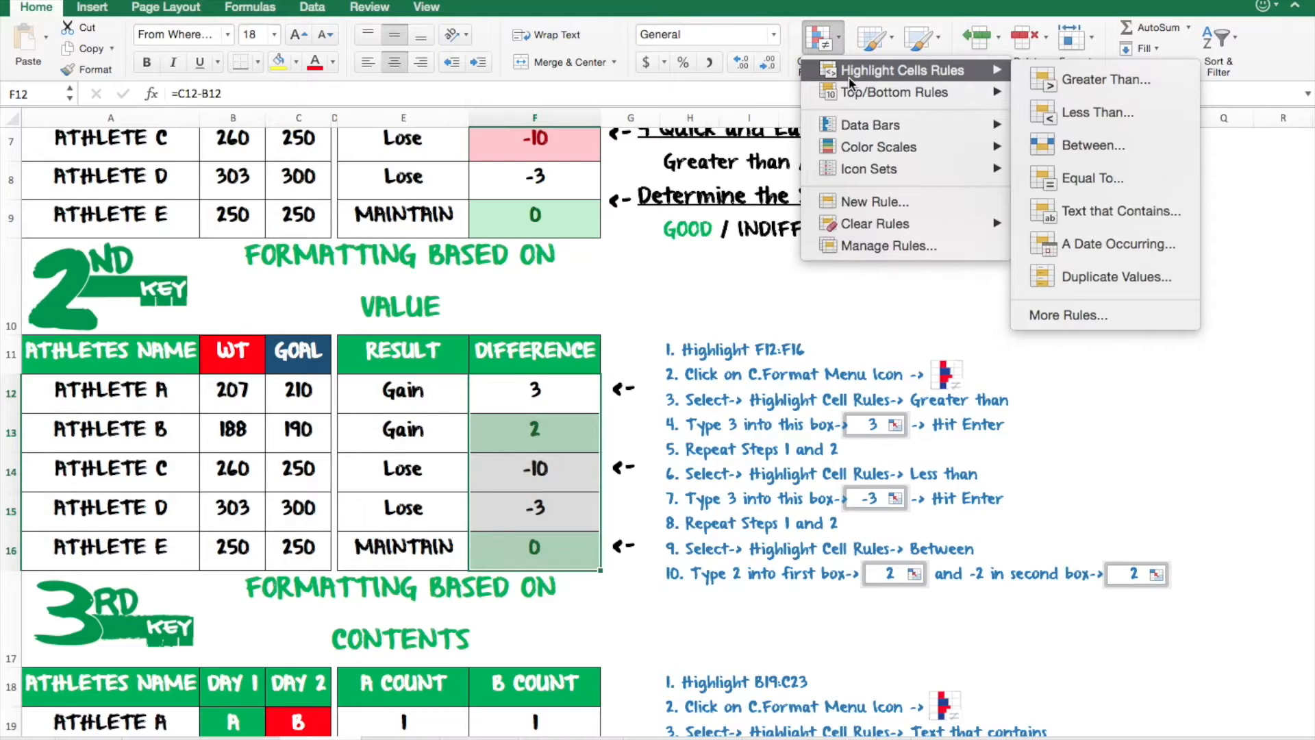
# - Add a Greater Than highlight rule to the selected difference cells with the value 3
pyautogui.click(1064, 79)
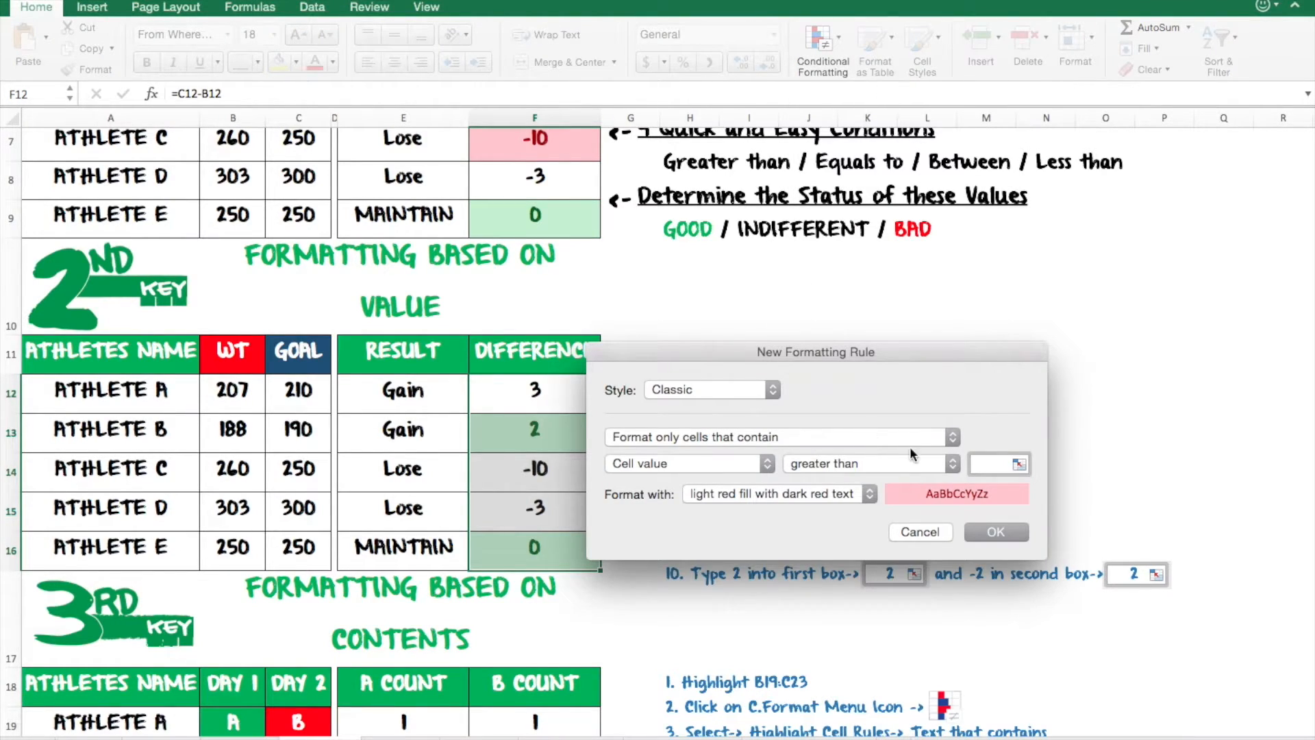
pyautogui.click(983, 464)
pyautogui.write('3')
pyautogui.click(991, 533)
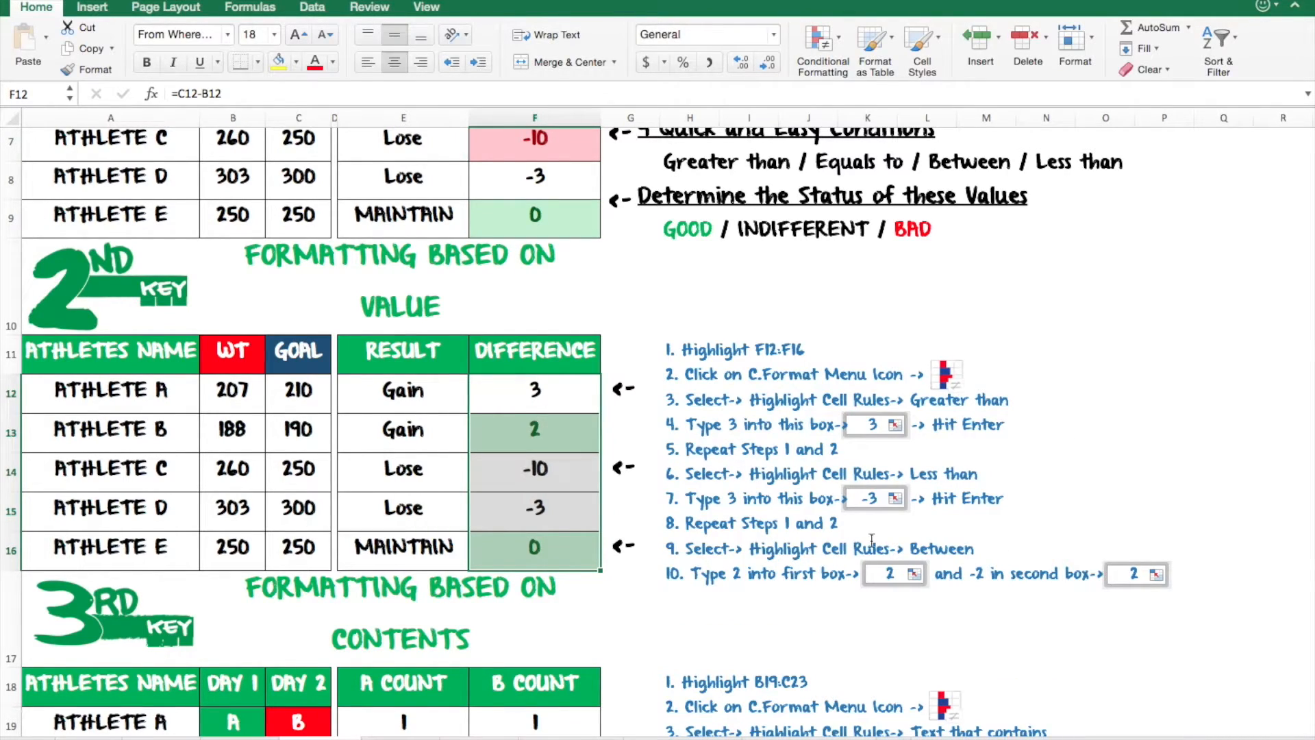
# - Add a Less Than highlight rule to the same difference cells with the value -3
pyautogui.click(825, 42)
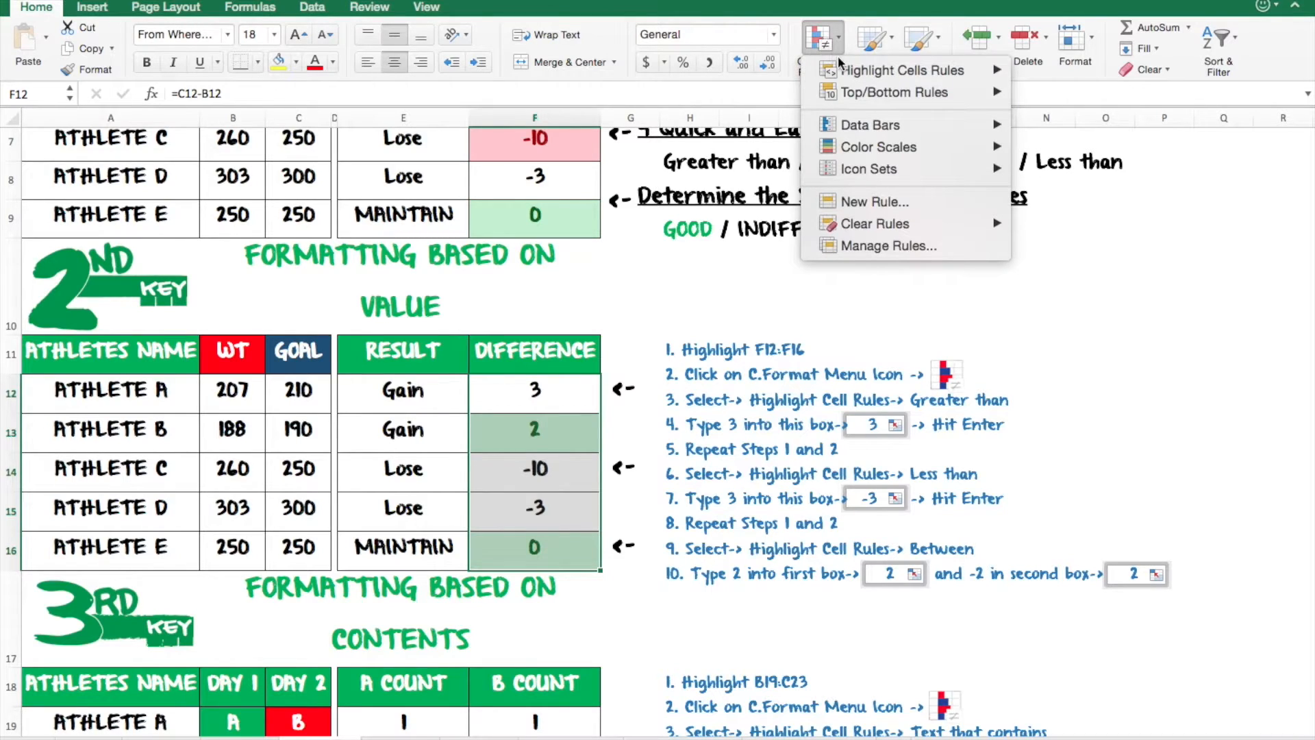
pyautogui.moveTo(843, 70)
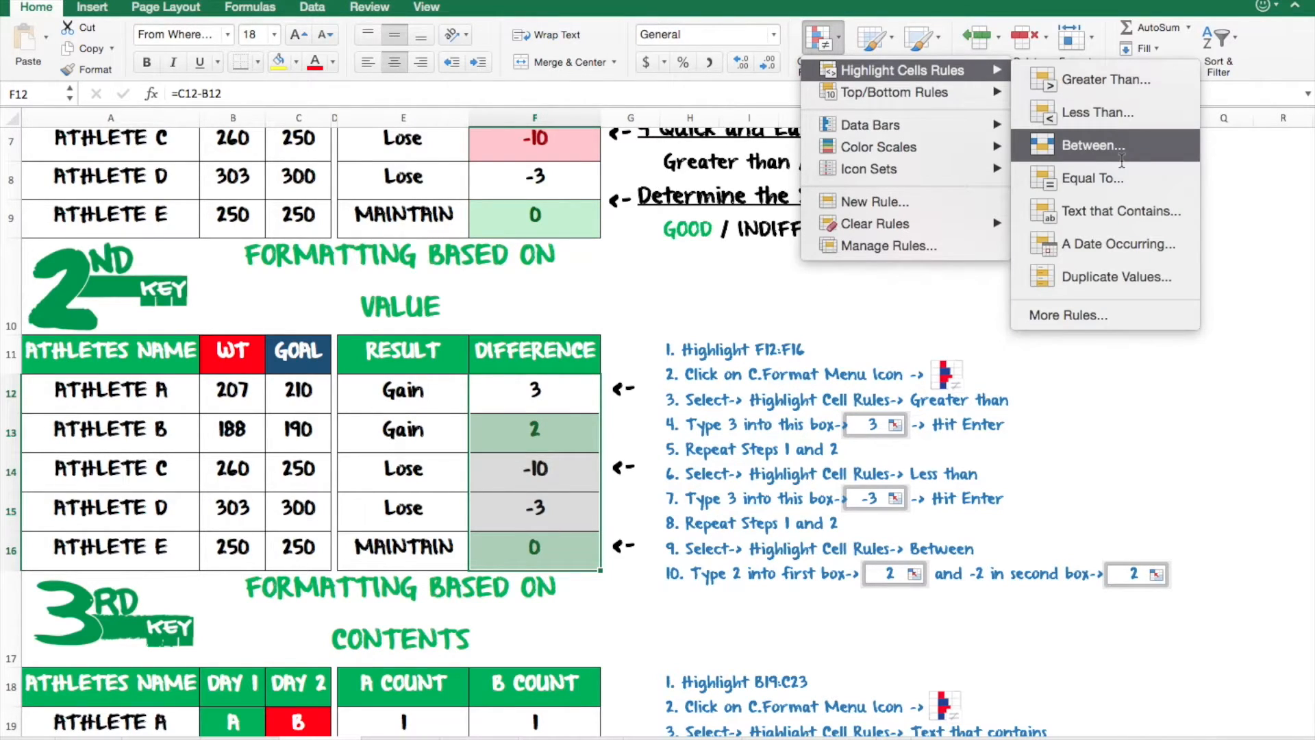
pyautogui.click(1126, 113)
pyautogui.write('-3')
pyautogui.press('Return')
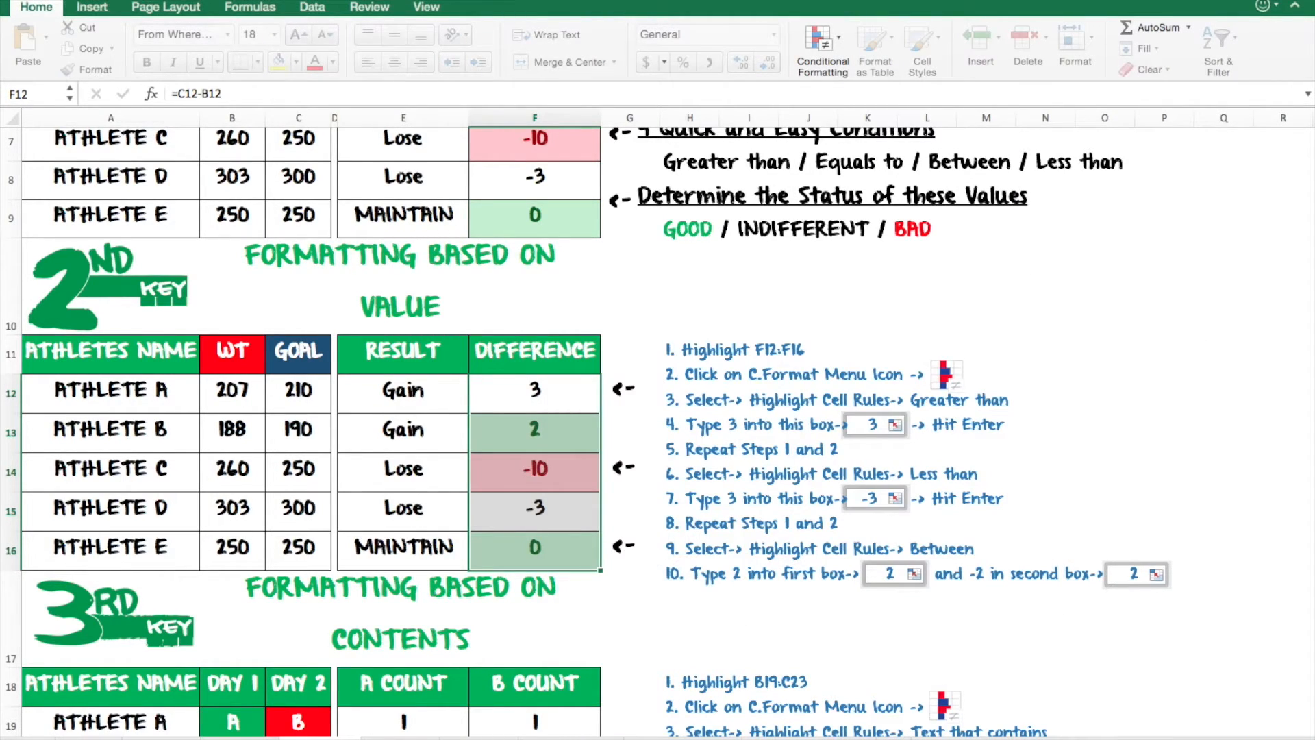
pyautogui.click(541, 527)
pyautogui.click(548, 404)
pyautogui.click(554, 476)
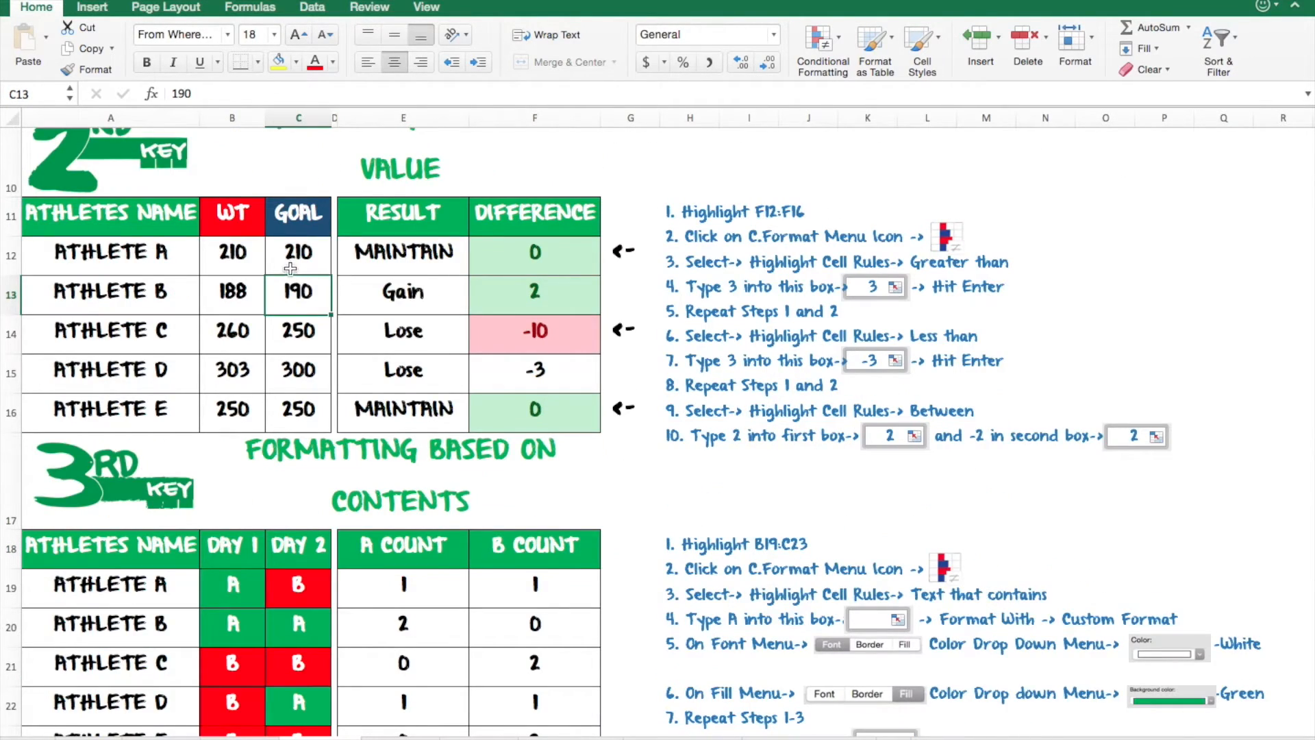
# - Change Athlete A's weight to 215 and Athlete B's weight to 175 to test the rules
pyautogui.click(224, 254)
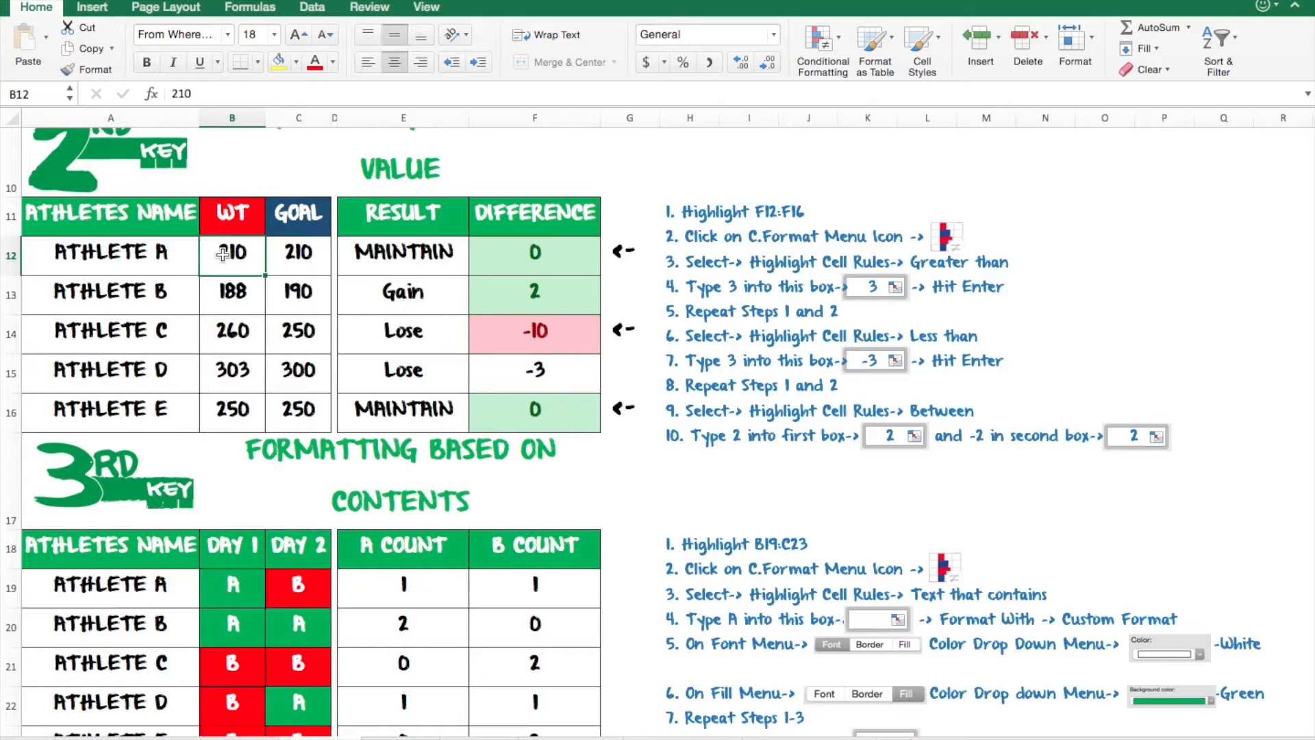
pyautogui.write('215')
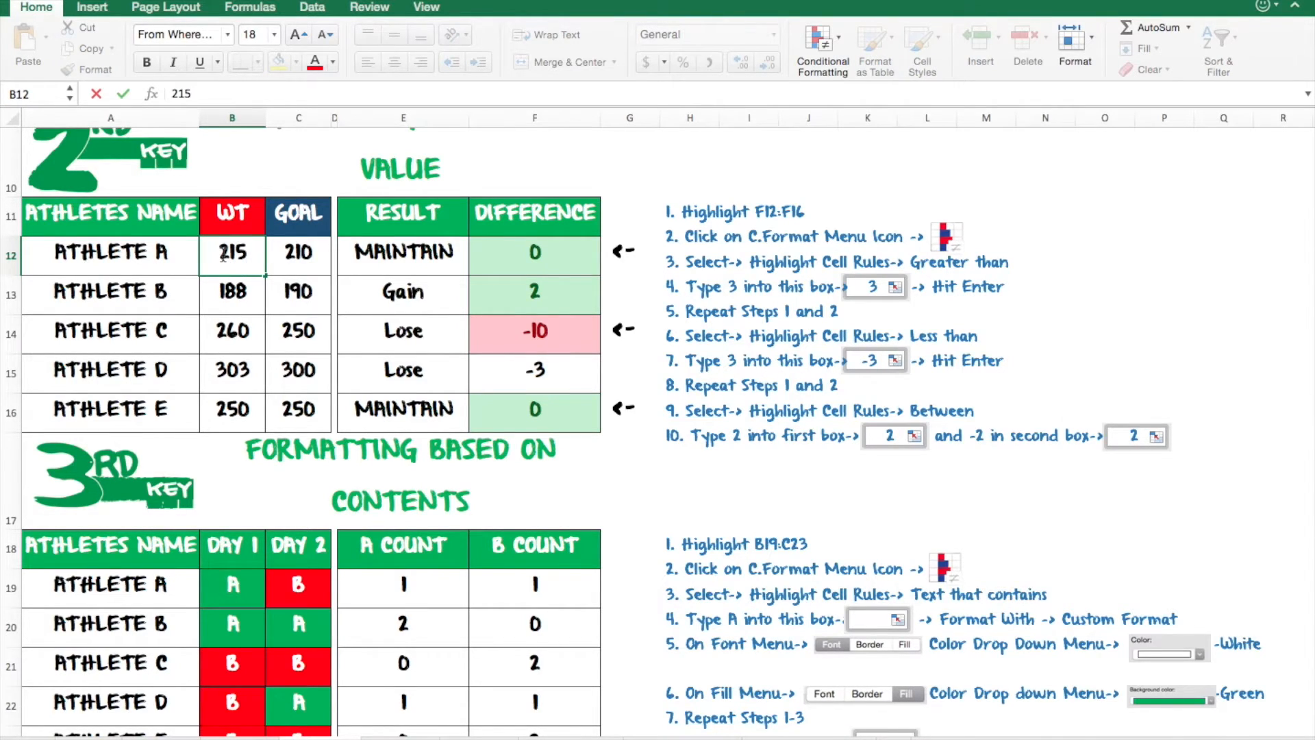
pyautogui.press('Return')
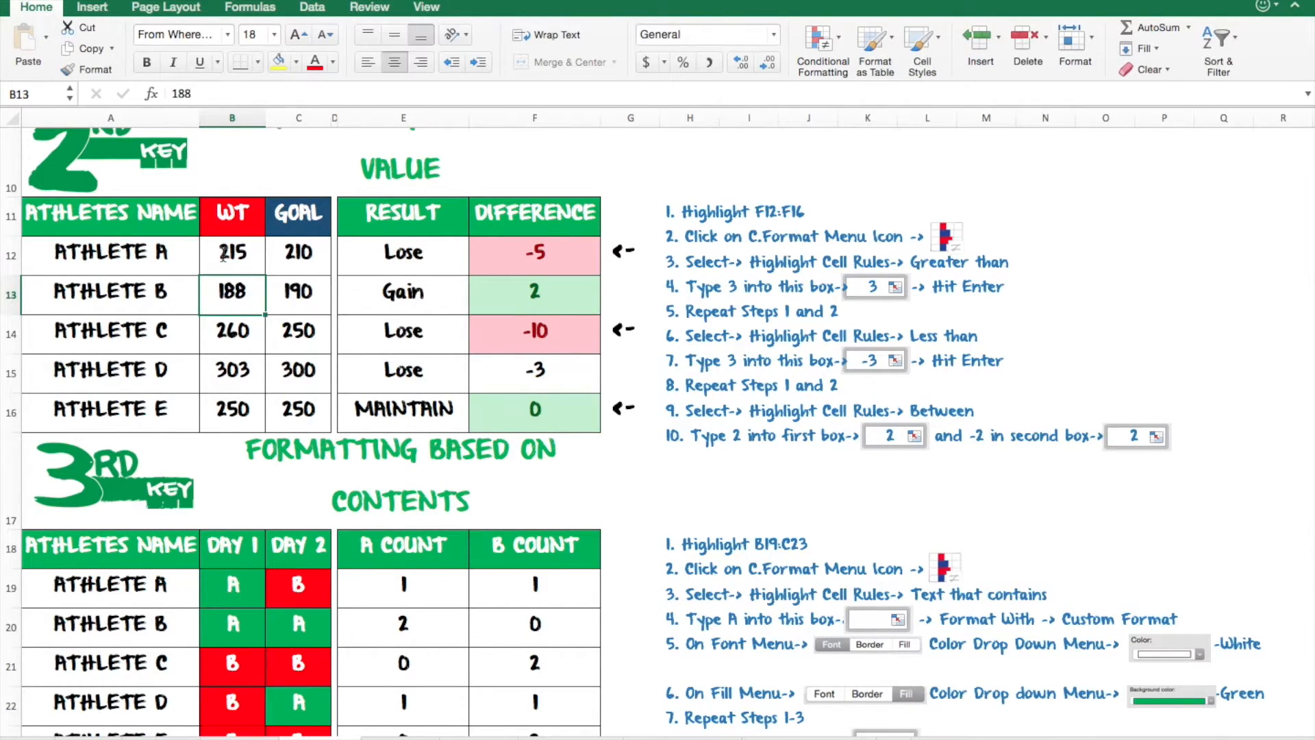
pyautogui.write('175')
pyautogui.press('Return')
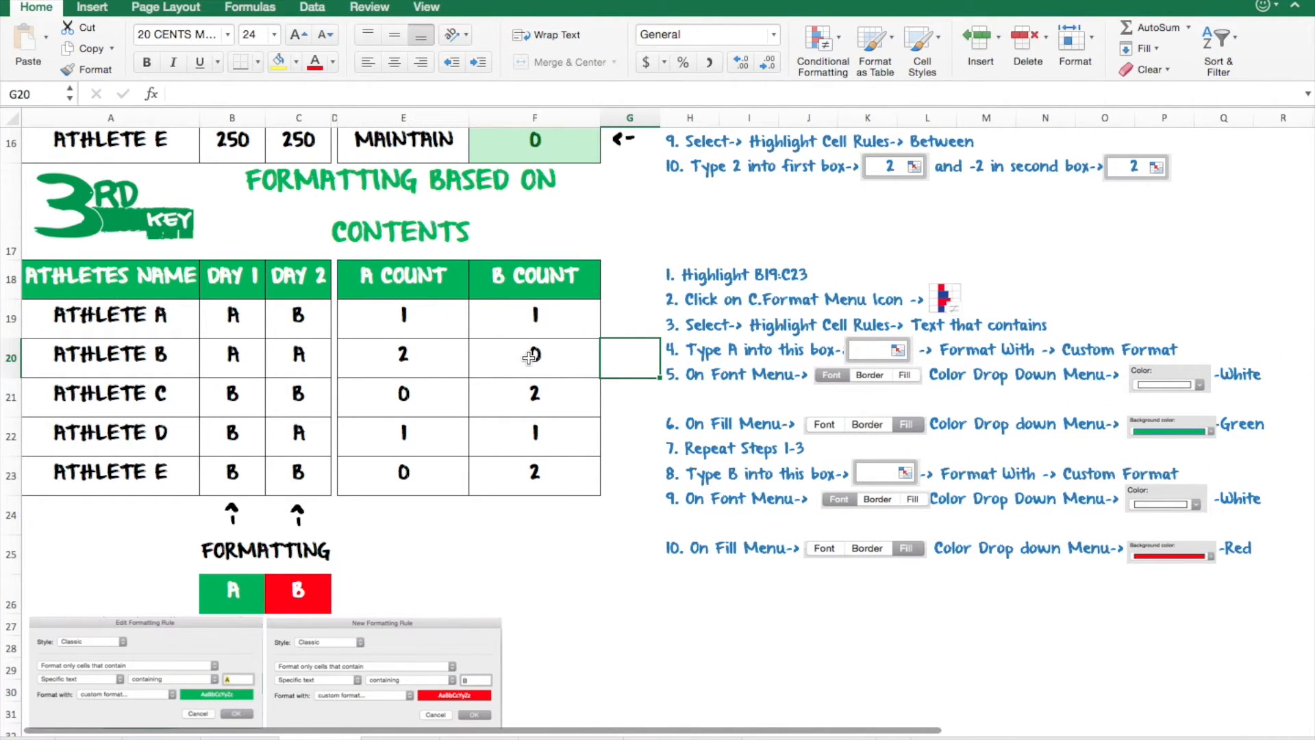
# - Select the Day 1 and Day 2 cells B19:C23 and start a Text that Contains rule for "A" with a custom format
pyautogui.click(332, 209)
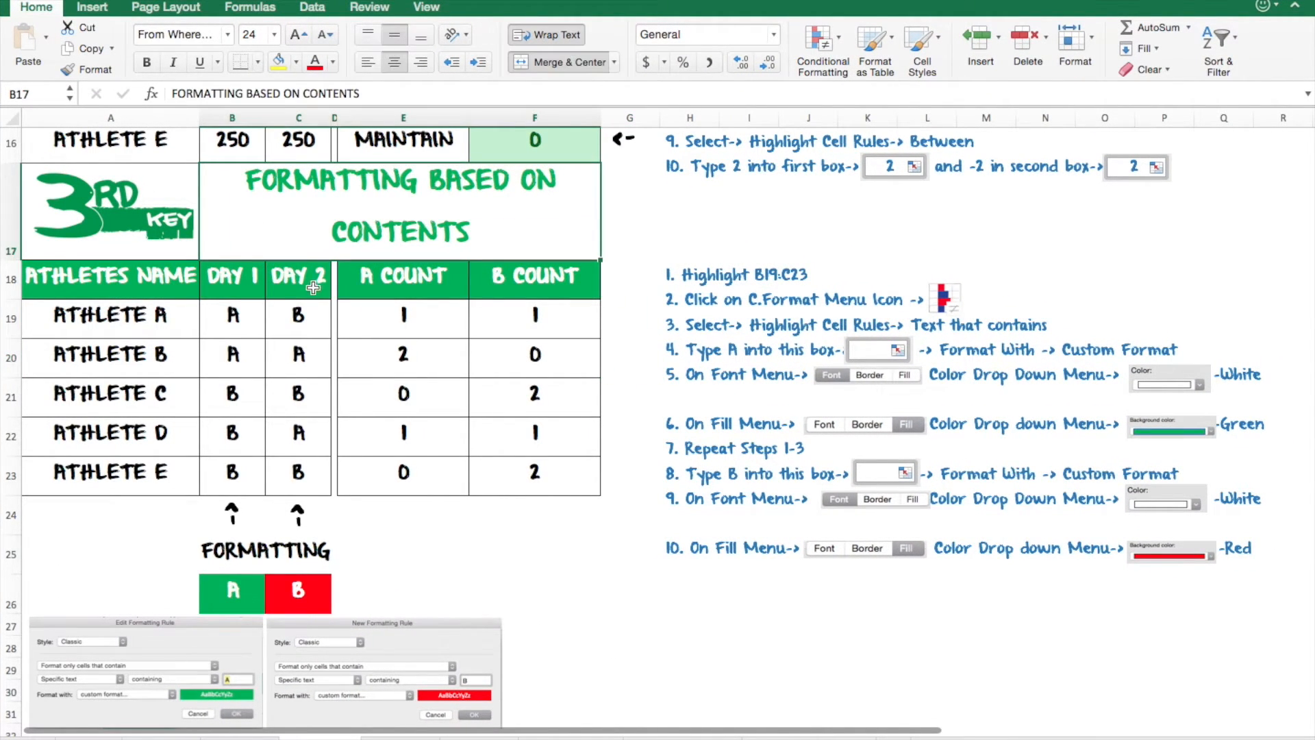
pyautogui.moveTo(248, 320); pyautogui.dragTo(299, 474)
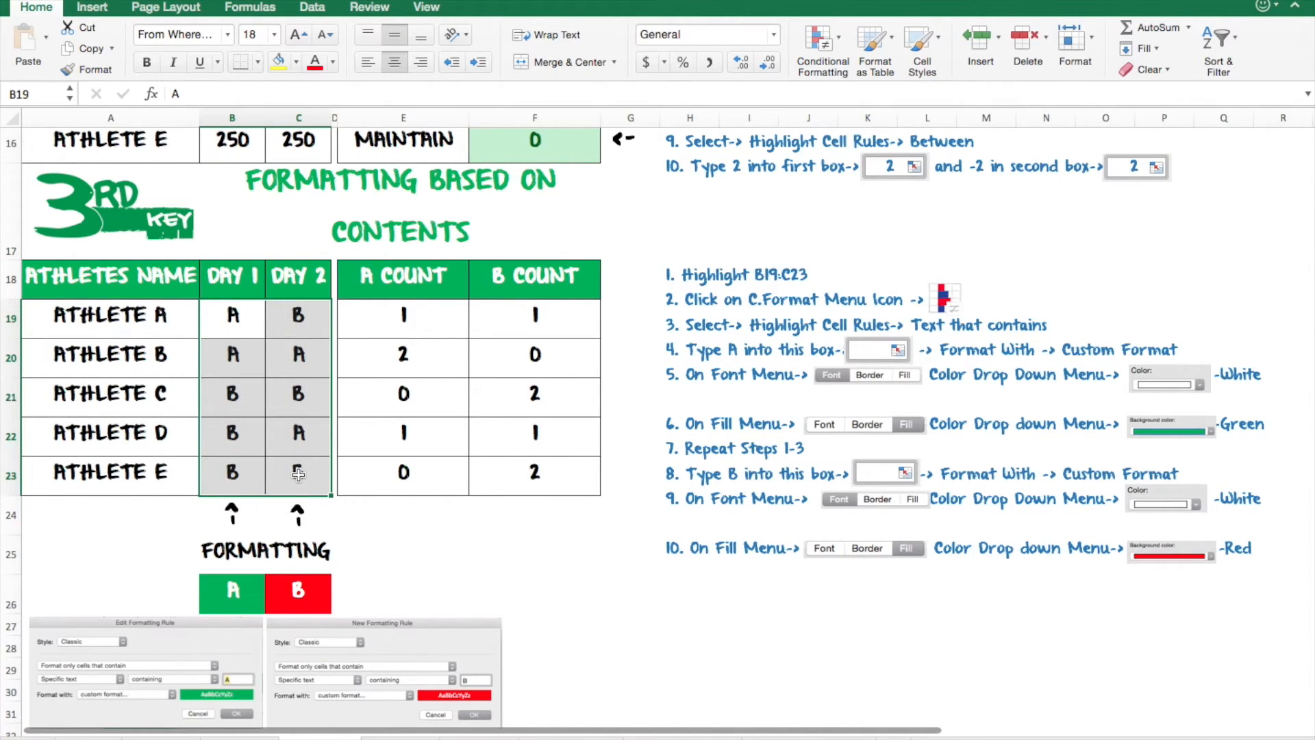
pyautogui.click(809, 59)
pyautogui.moveTo(829, 70)
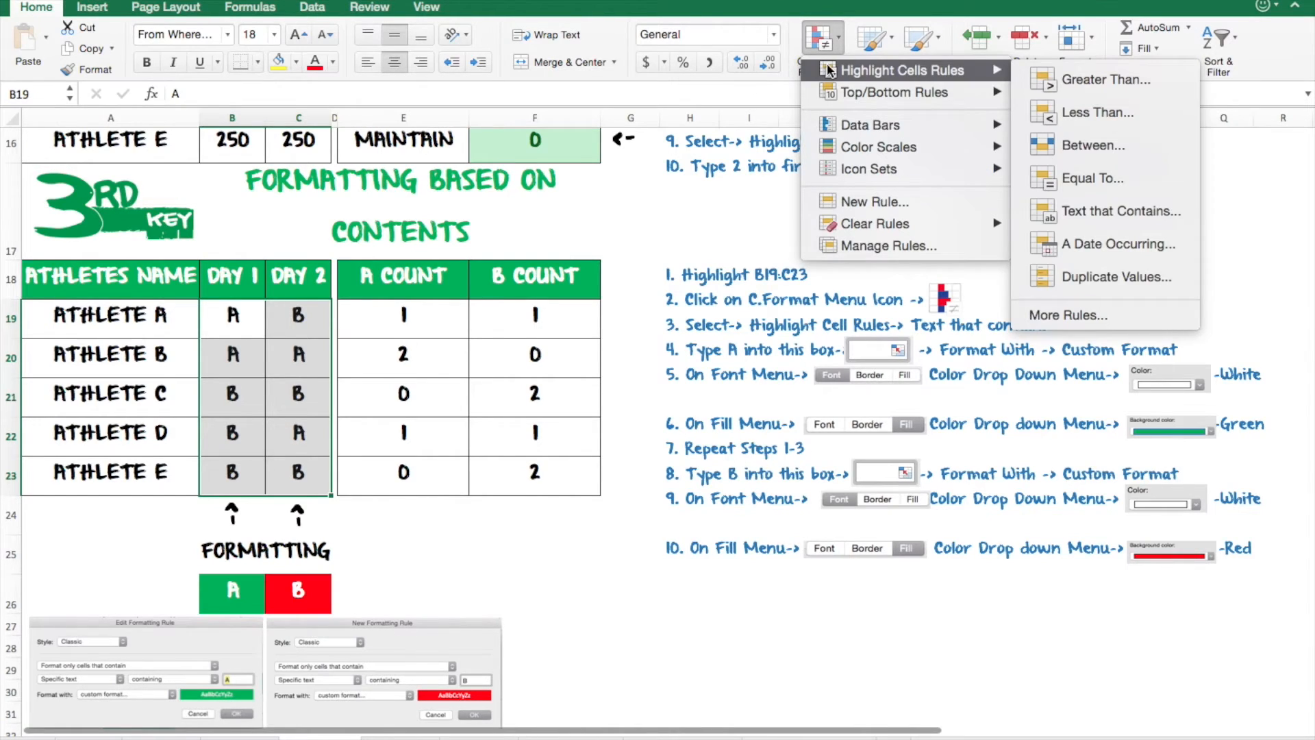
pyautogui.click(1087, 213)
pyautogui.write('A')
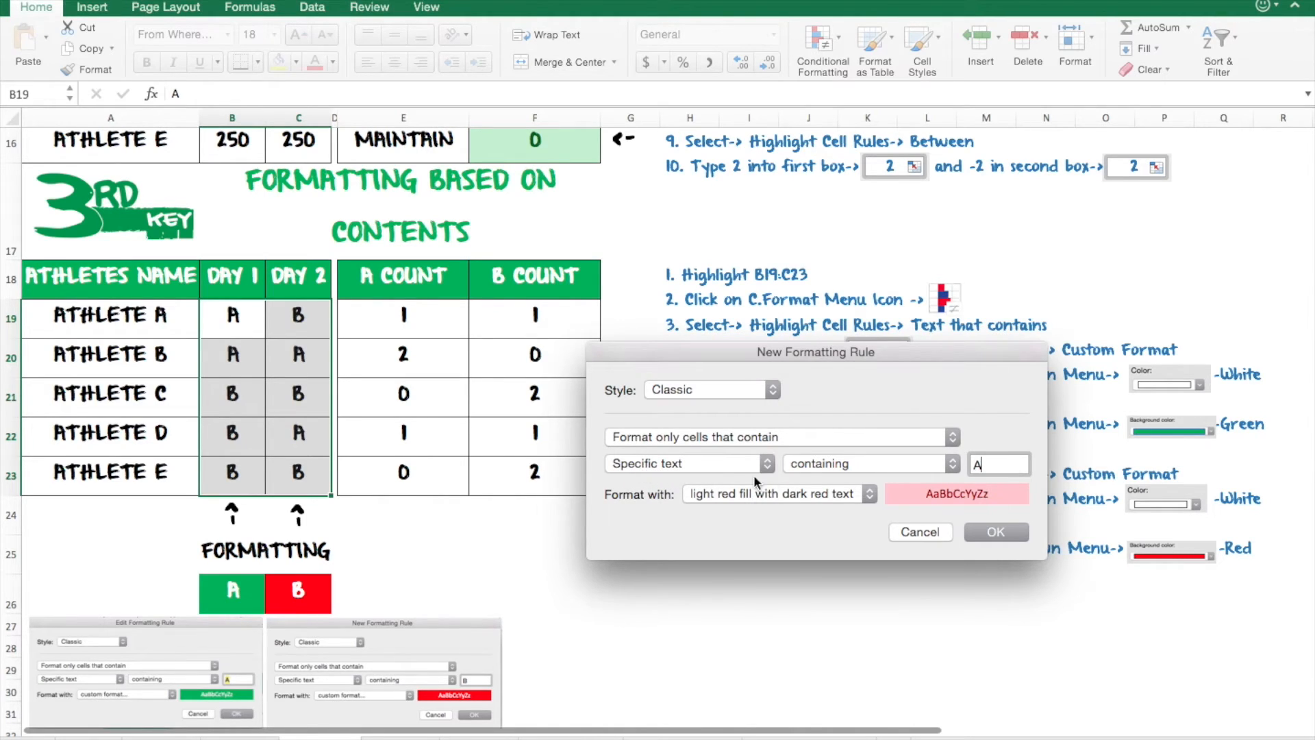
pyautogui.click(803, 493)
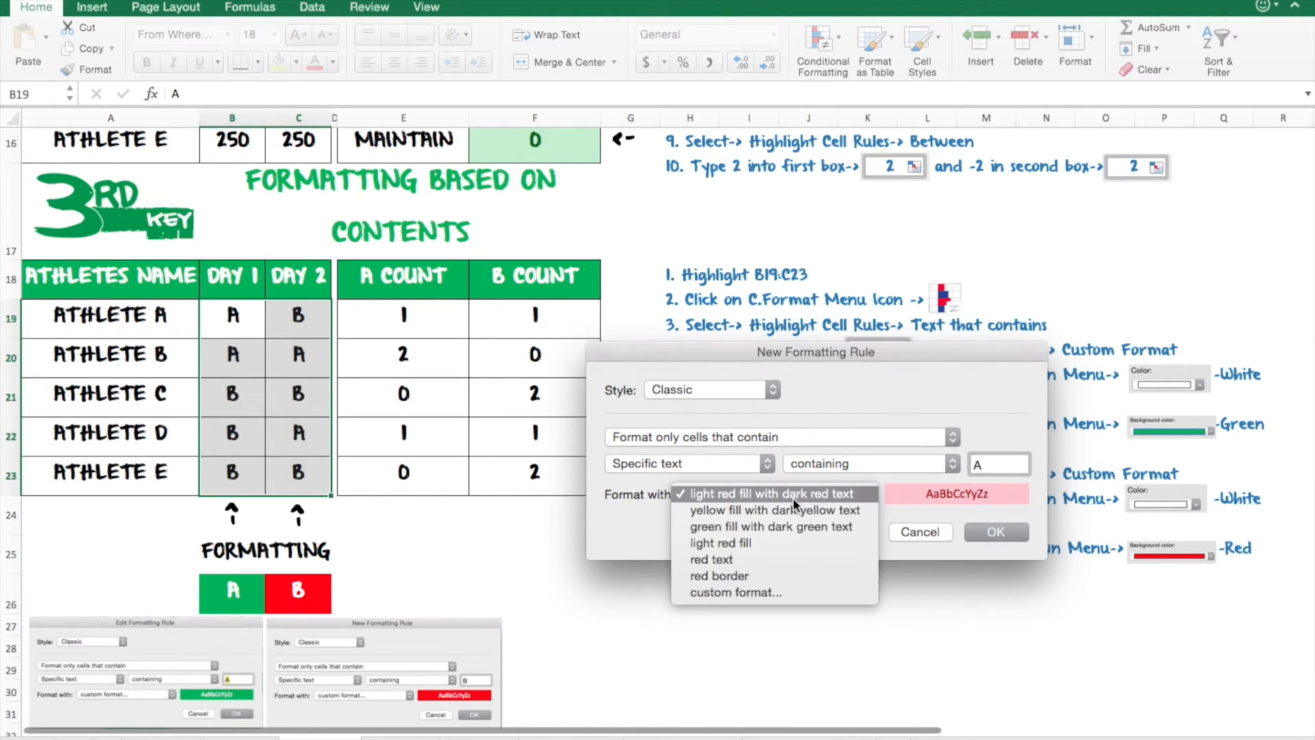
pyautogui.click(776, 596)
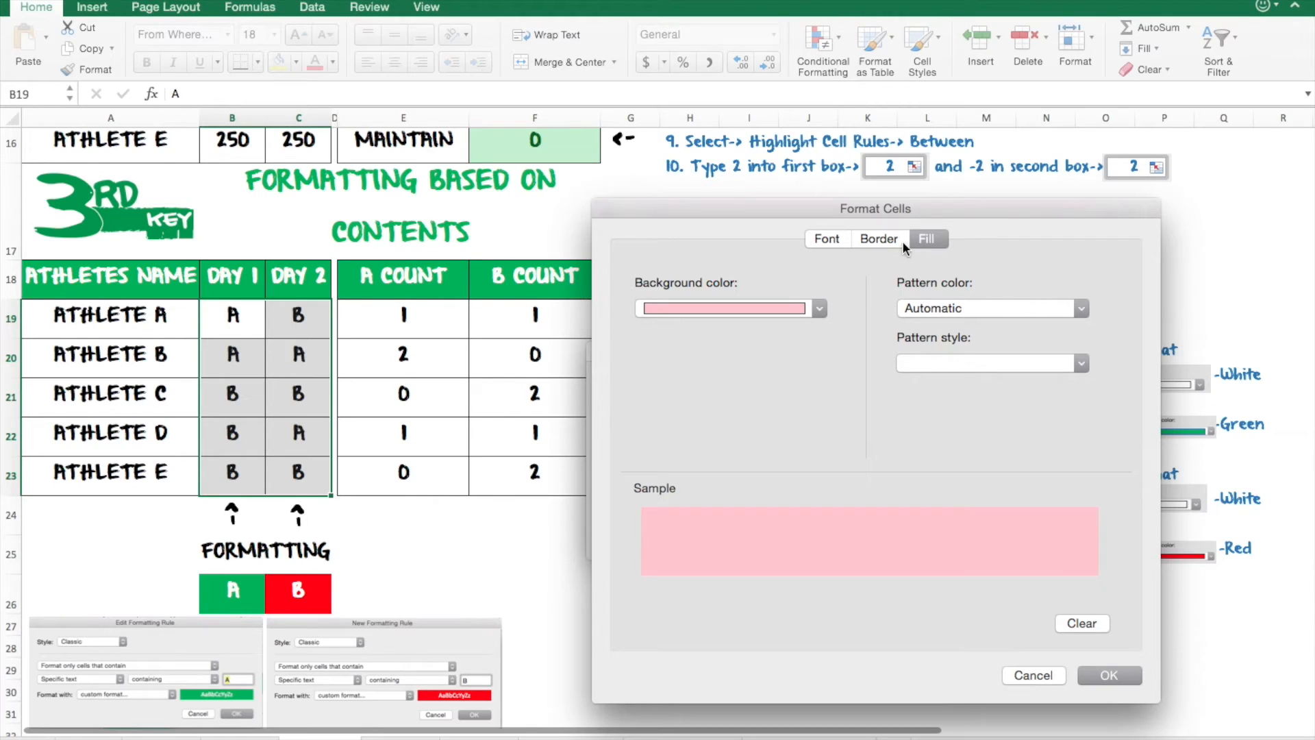
pyautogui.click(830, 241)
pyautogui.click(929, 243)
pyautogui.click(819, 239)
pyautogui.click(930, 241)
pyautogui.click(834, 242)
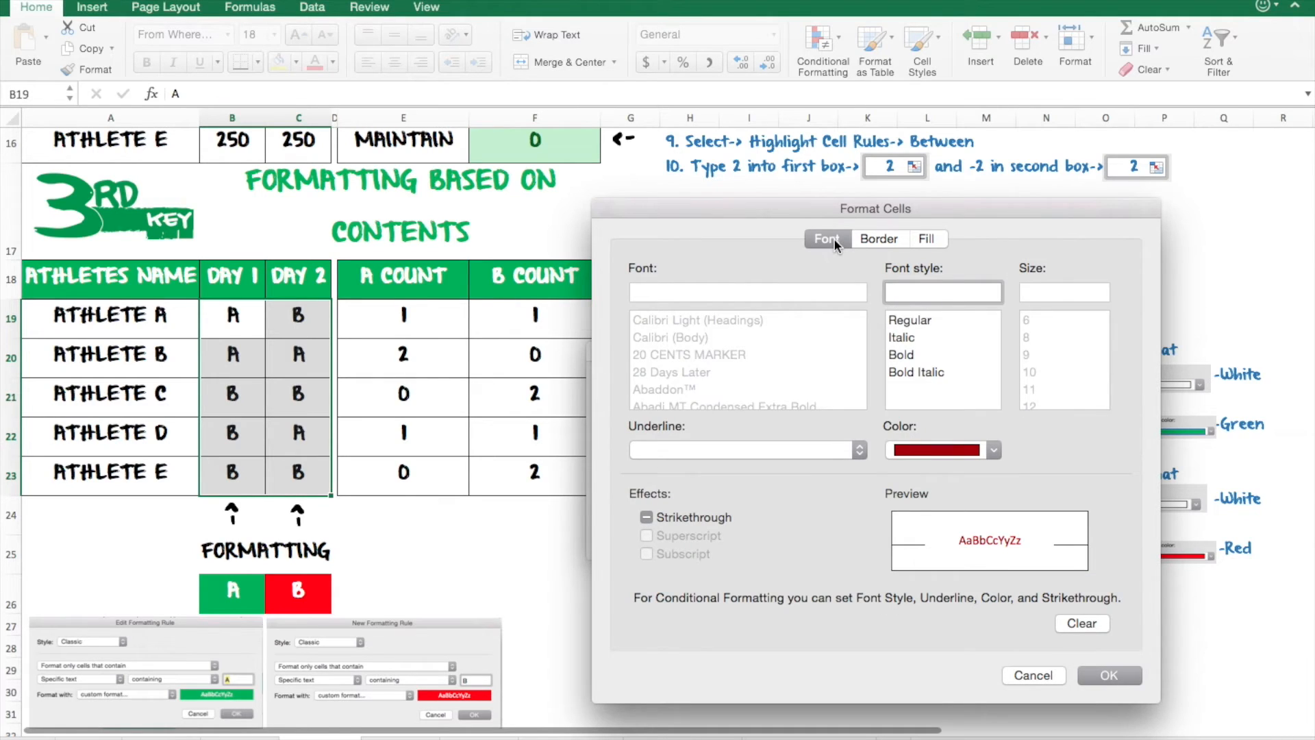
pyautogui.click(931, 241)
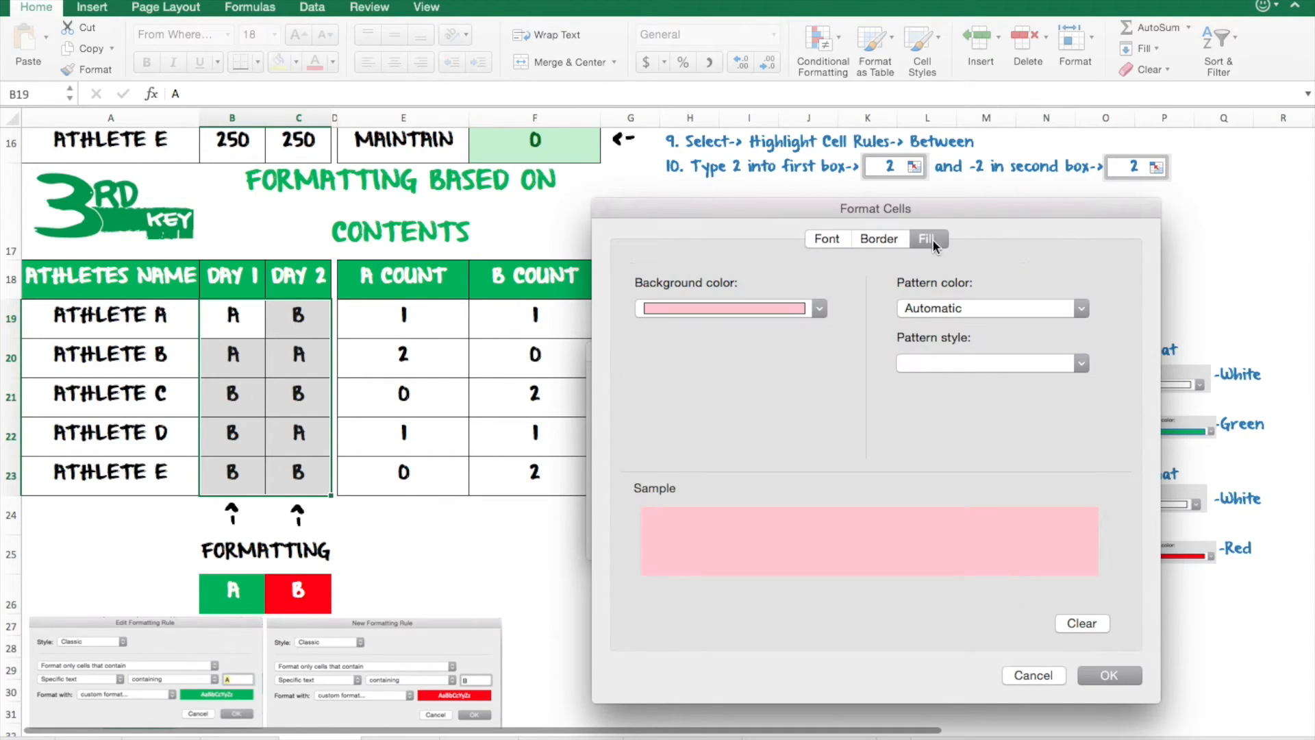
# - Give the custom format a green fill and white font colour, then confirm the rule
pyautogui.click(780, 306)
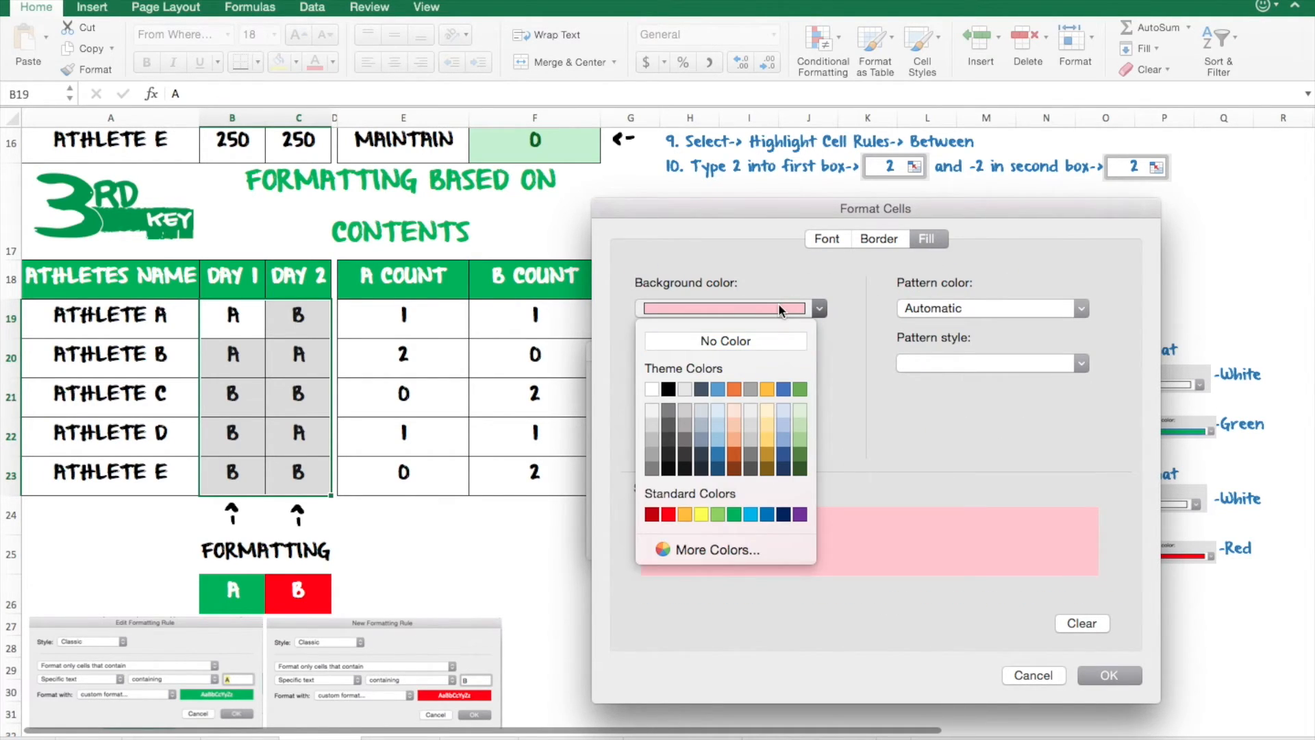
pyautogui.click(734, 515)
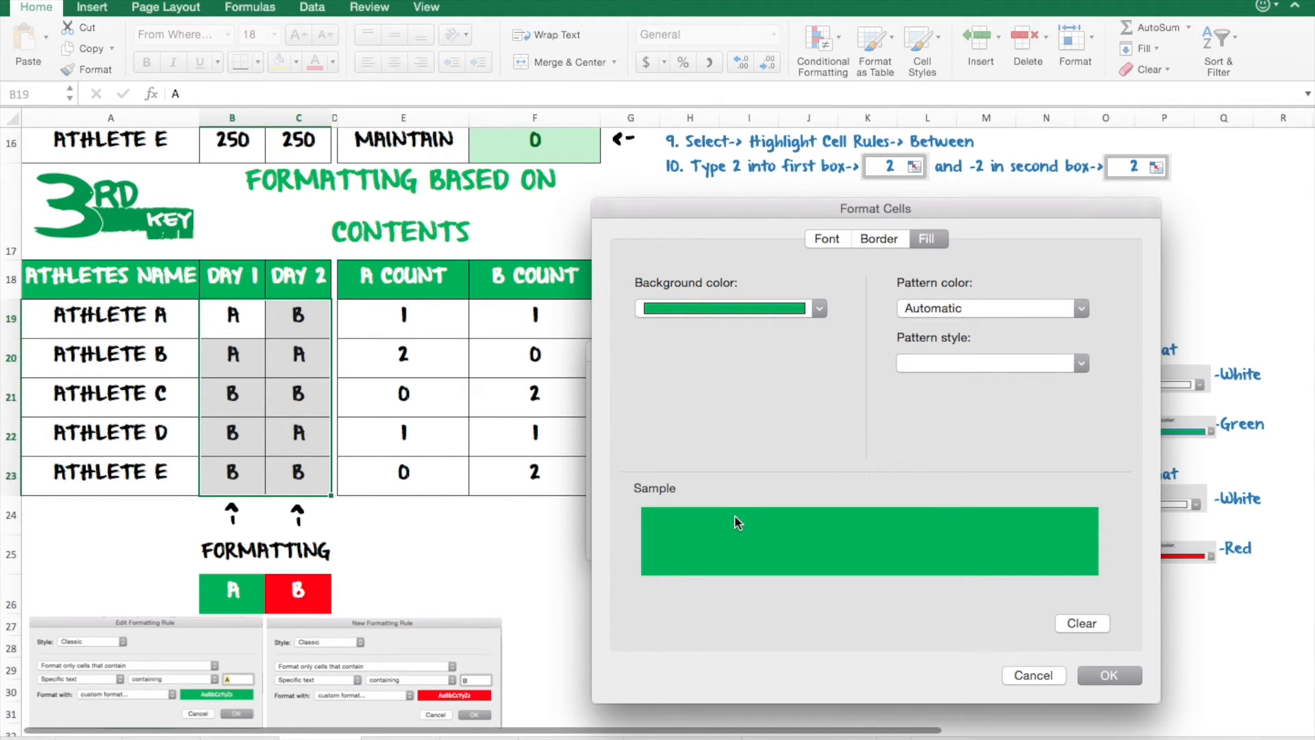
pyautogui.click(829, 239)
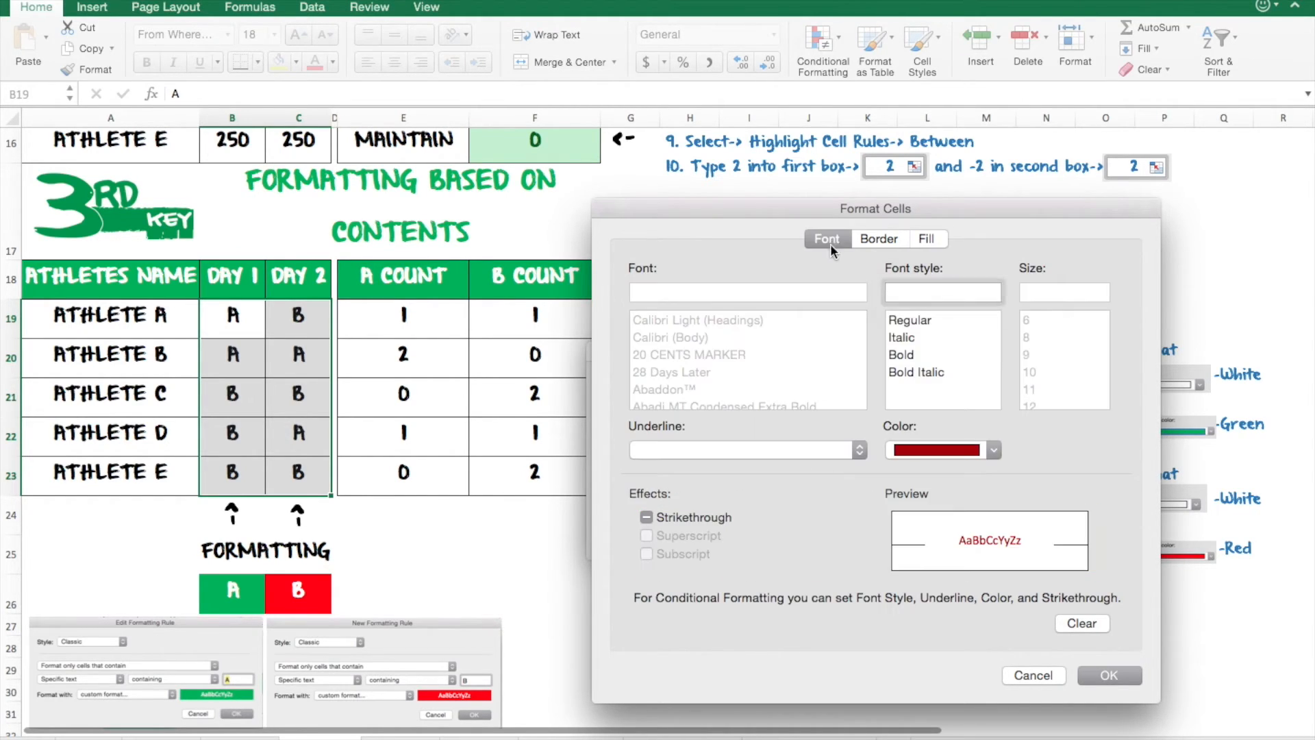
pyautogui.click(922, 457)
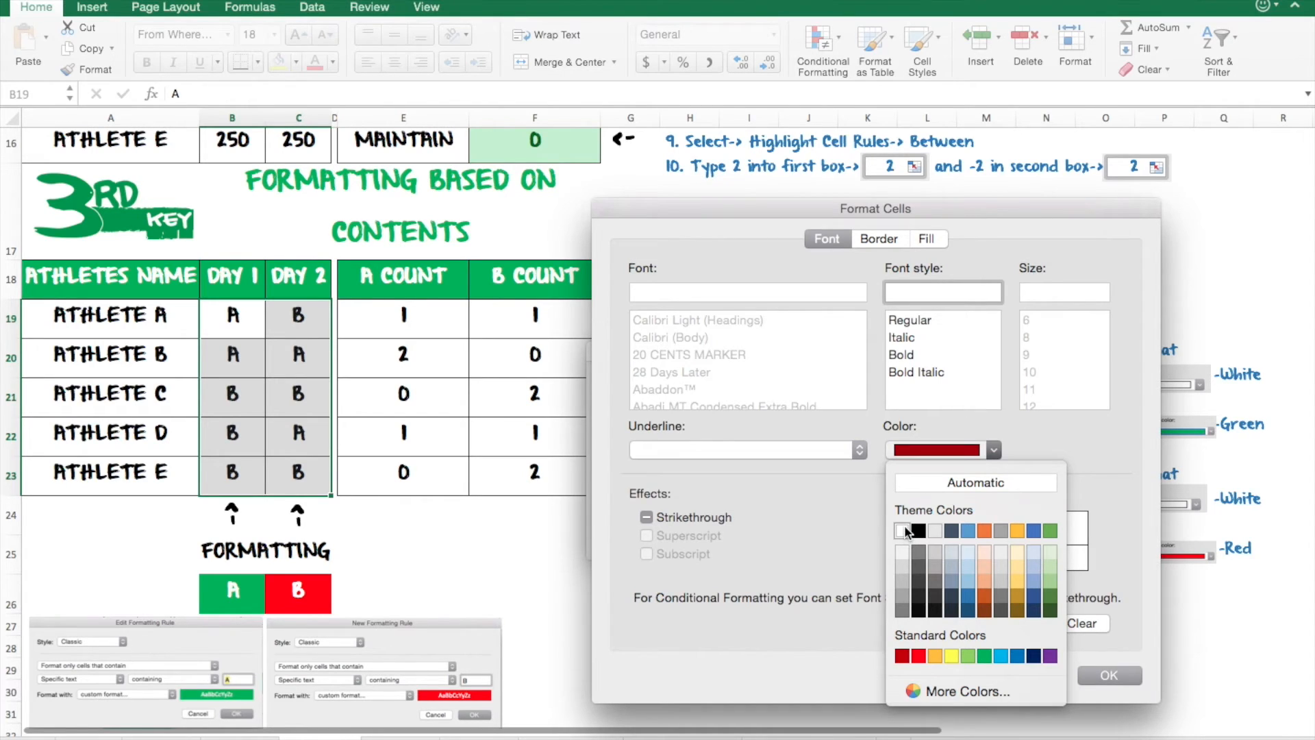
pyautogui.click(905, 531)
pyautogui.click(1102, 678)
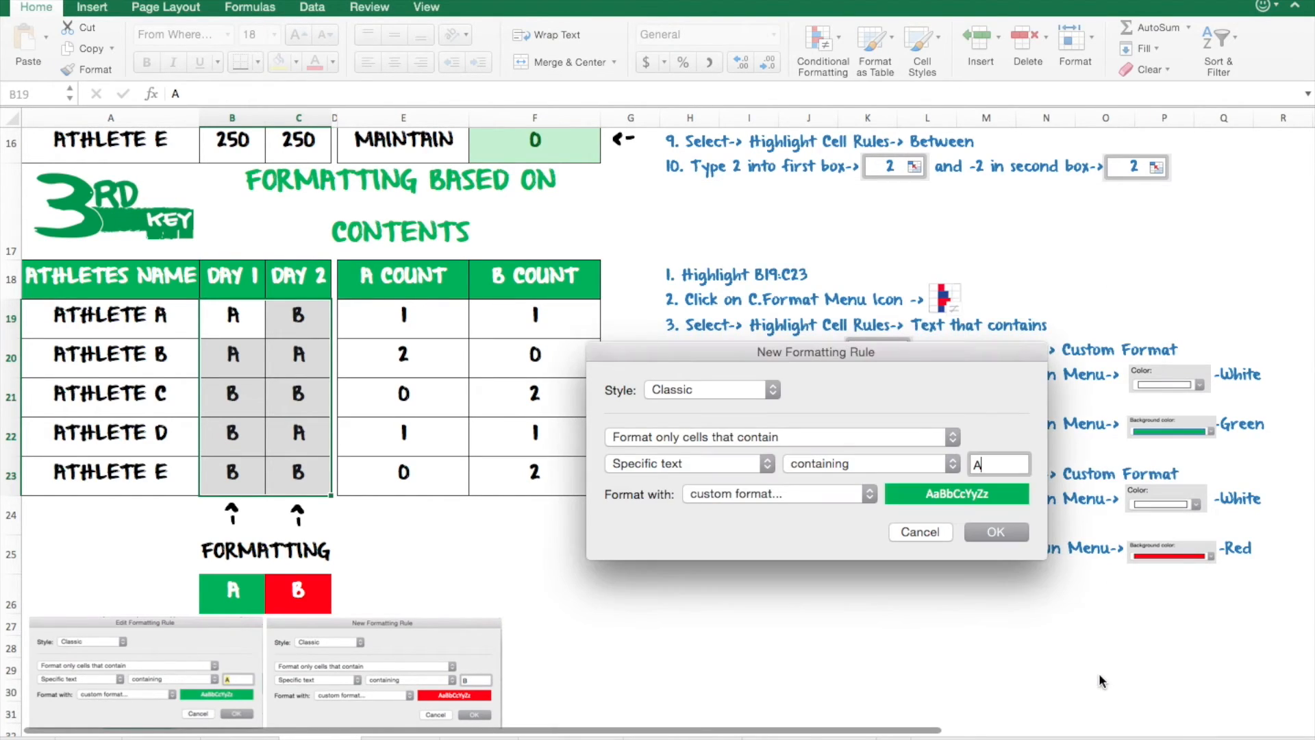
pyautogui.click(1007, 538)
# - Start another Text that Contains rule on the same range for "B" with a custom format
pyautogui.click(822, 38)
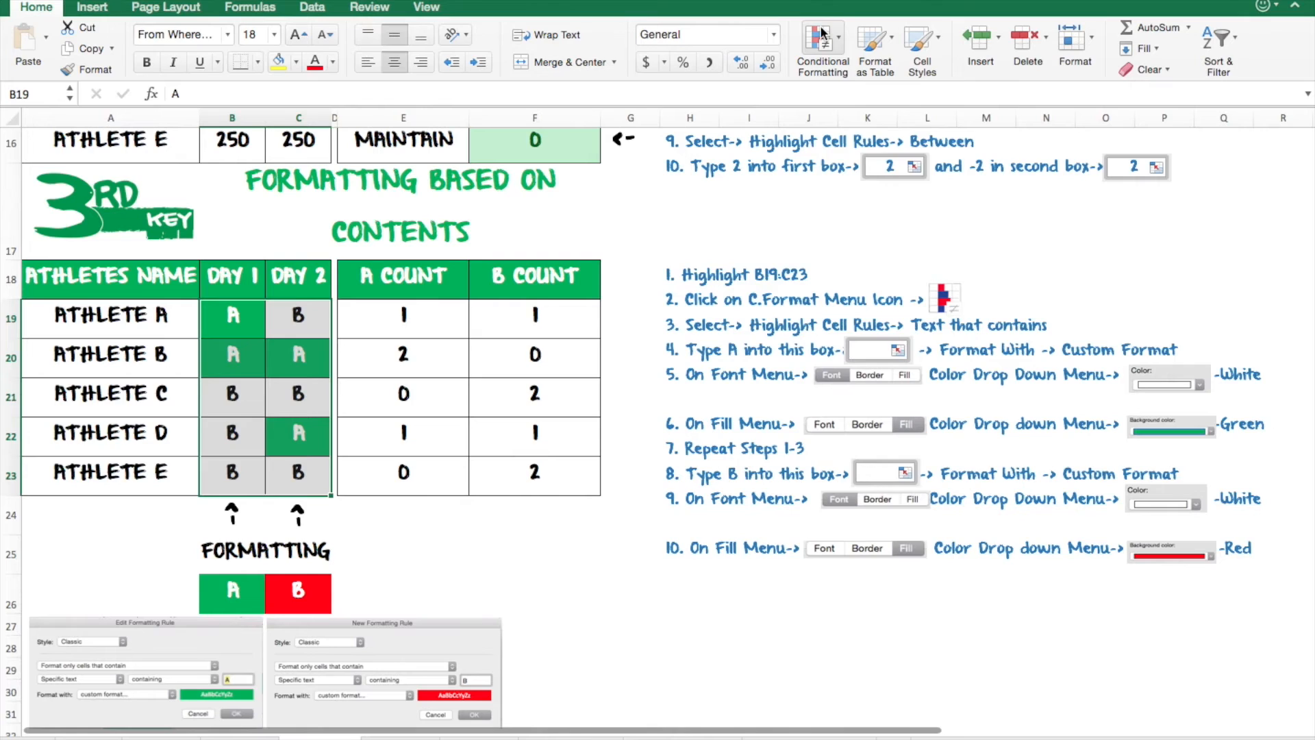
pyautogui.moveTo(851, 71)
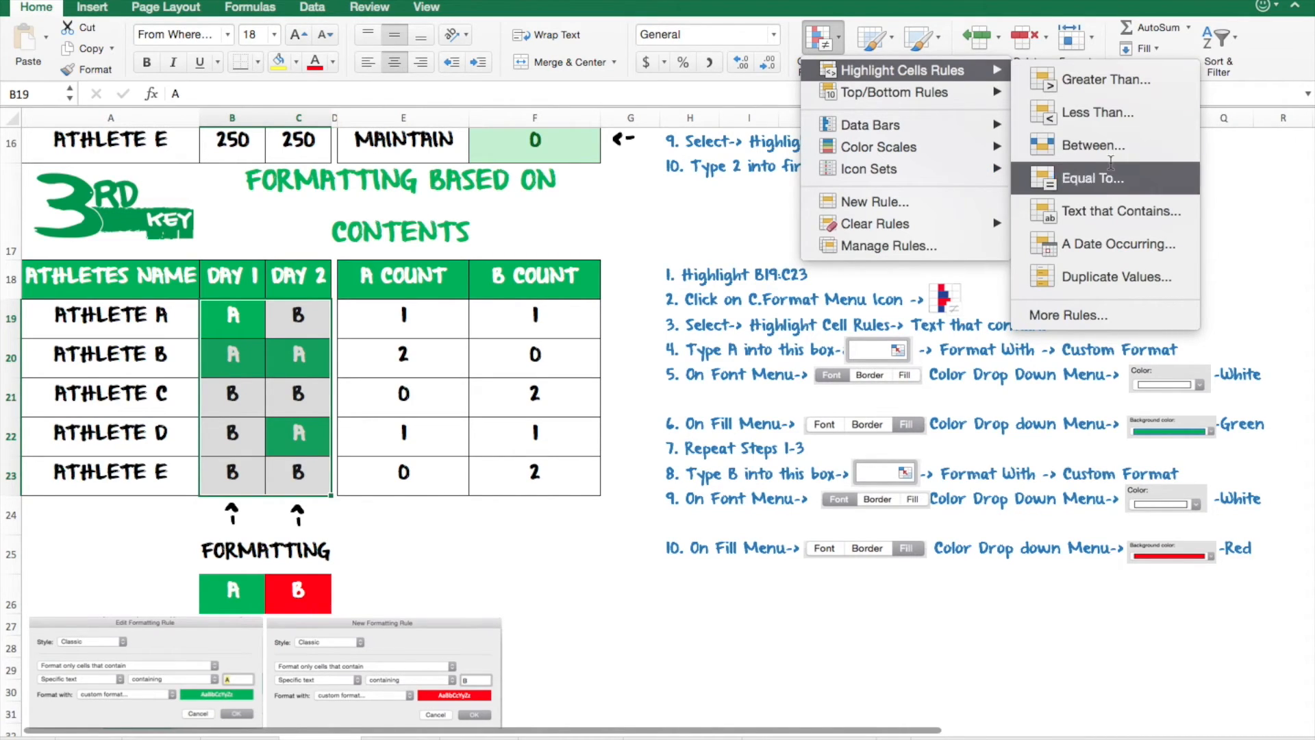
pyautogui.click(1101, 218)
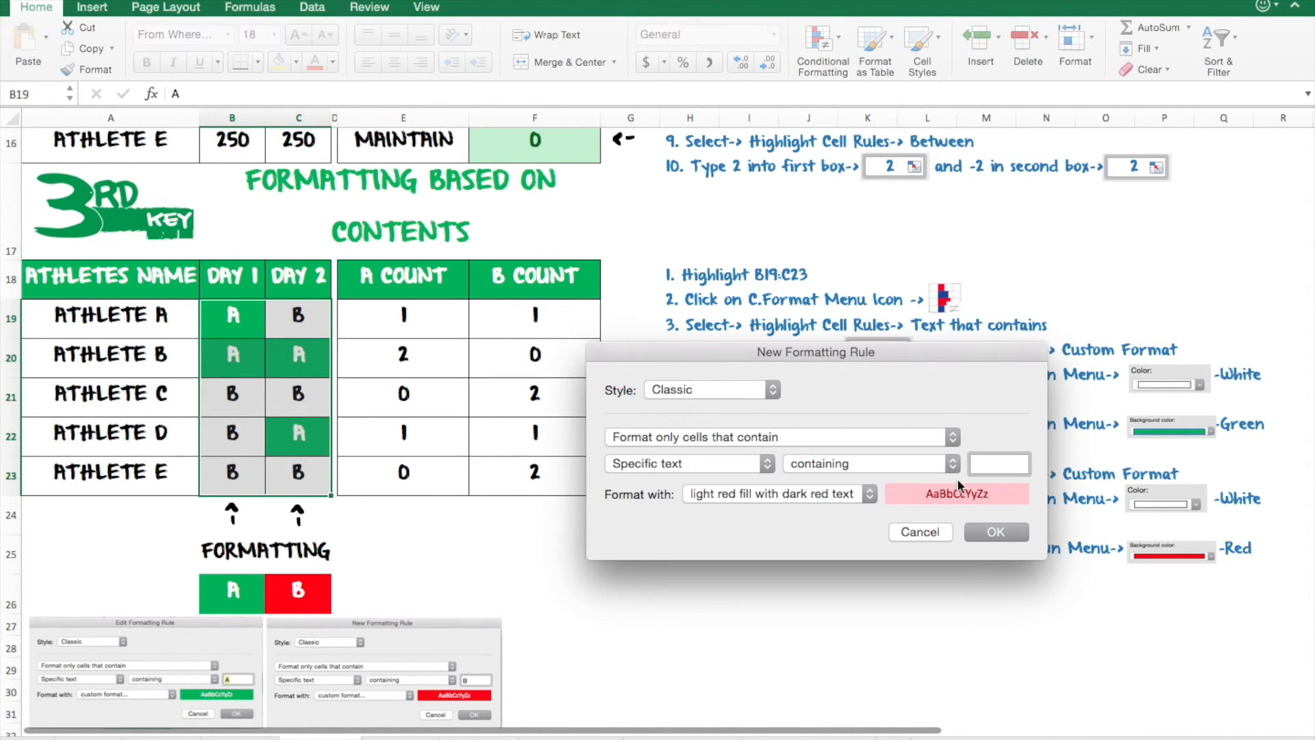
pyautogui.write('B')
pyautogui.click(861, 495)
pyautogui.click(800, 588)
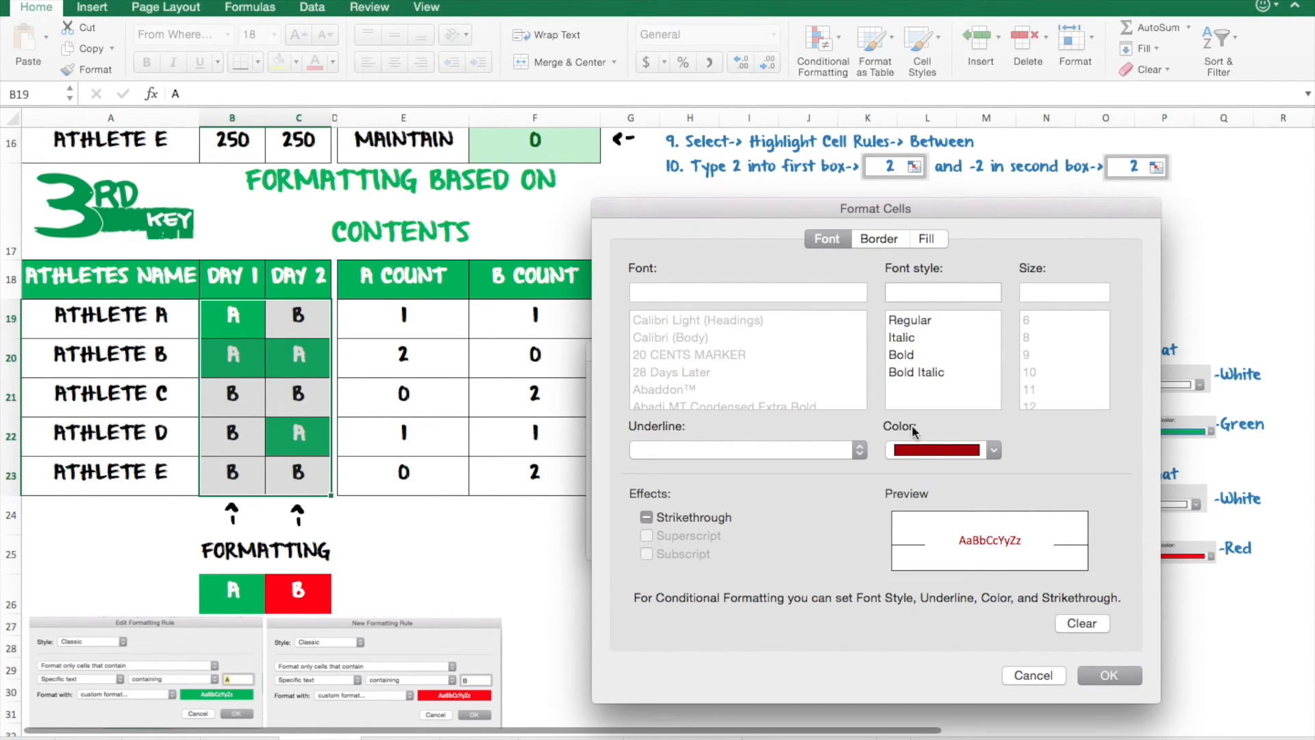
# - Set this custom format to white font colour and red fill, then confirm the rule
pyautogui.click(920, 451)
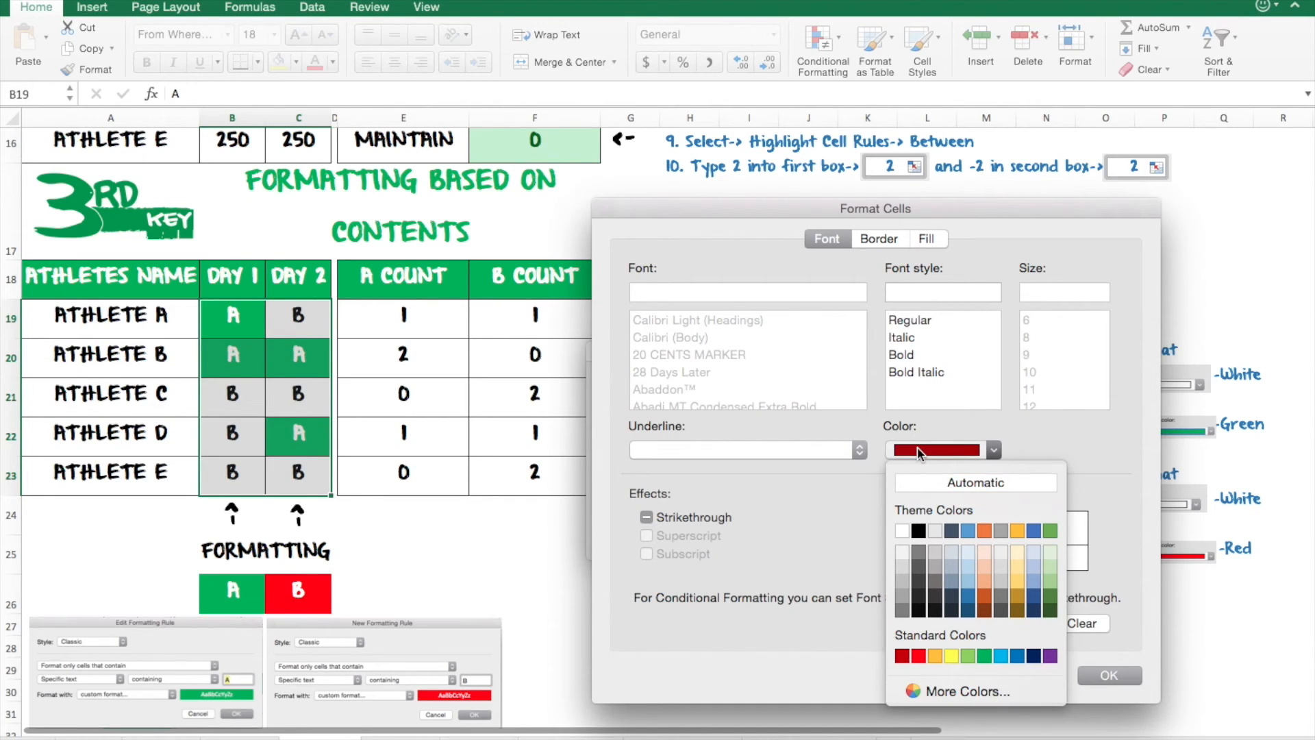
pyautogui.click(901, 530)
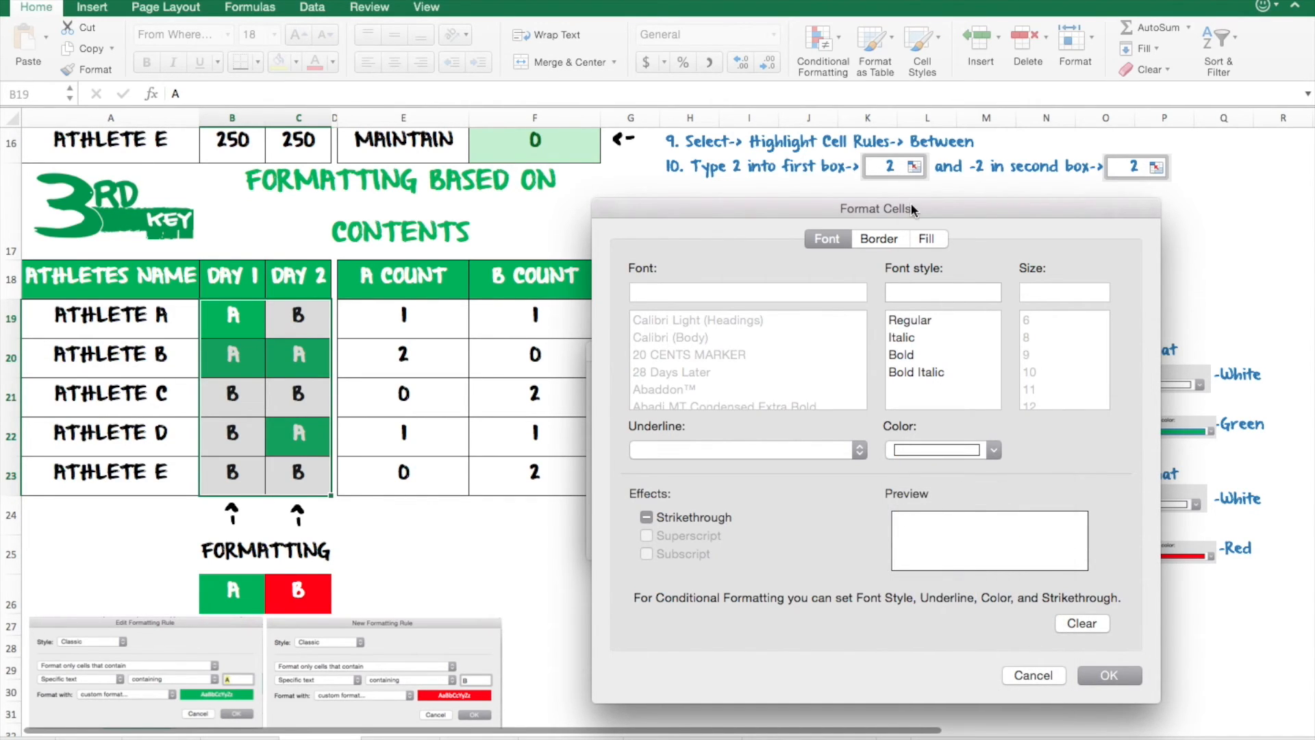
pyautogui.click(925, 239)
pyautogui.click(819, 308)
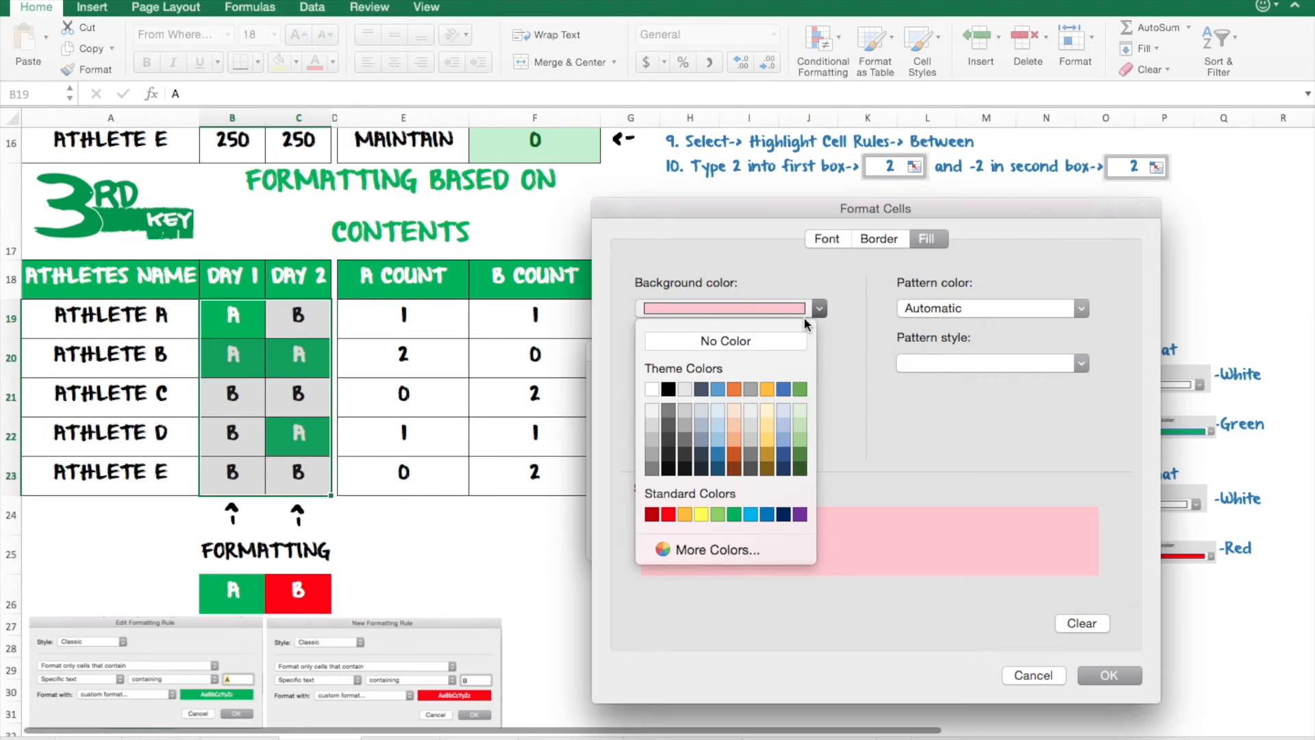
pyautogui.click(673, 515)
pyautogui.click(1094, 669)
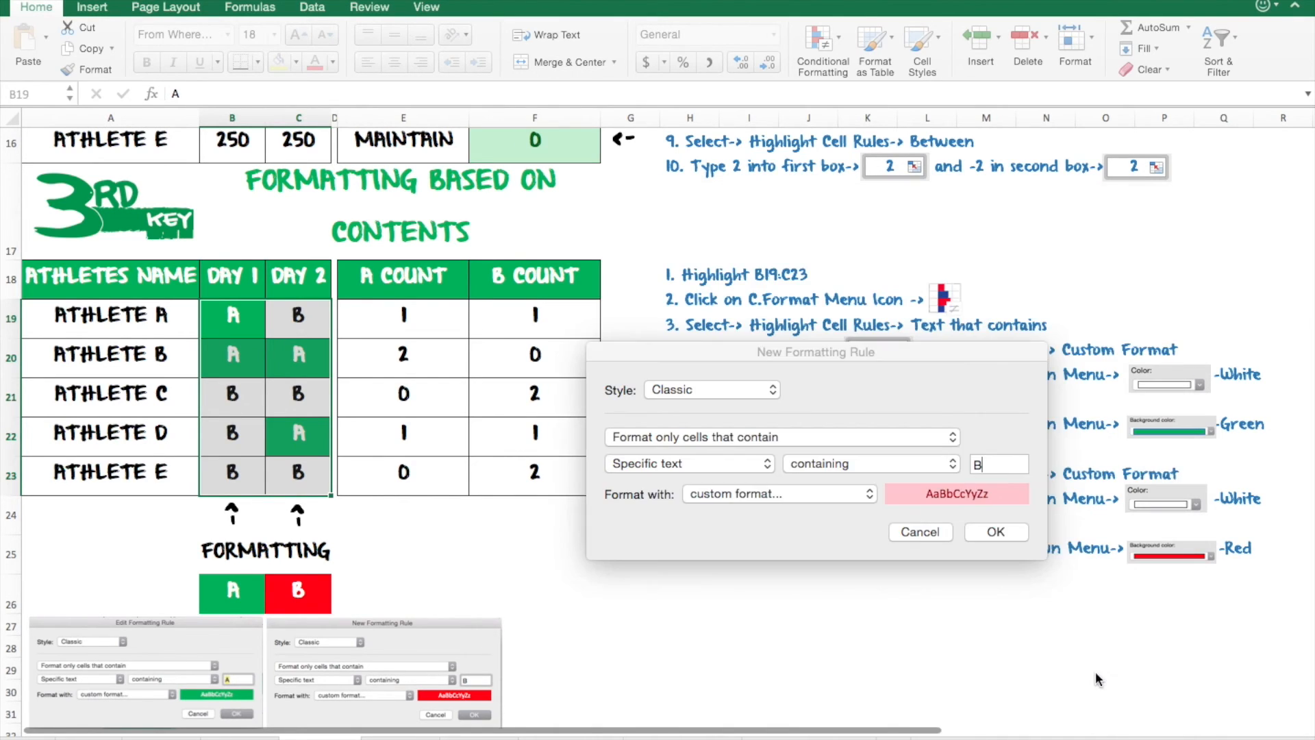
pyautogui.click(1013, 531)
pyautogui.click(455, 467)
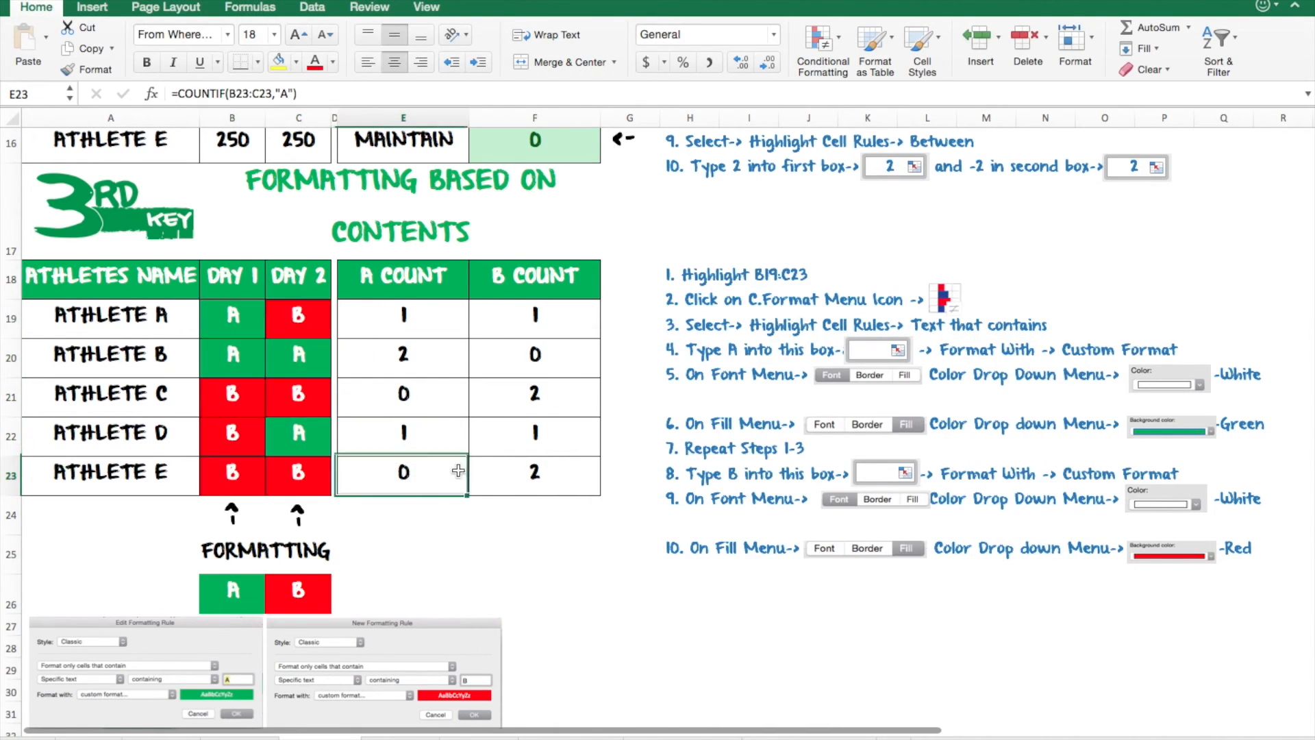
pyautogui.scroll(2, 458, 470)
pyautogui.scroll(1, 459, 470)
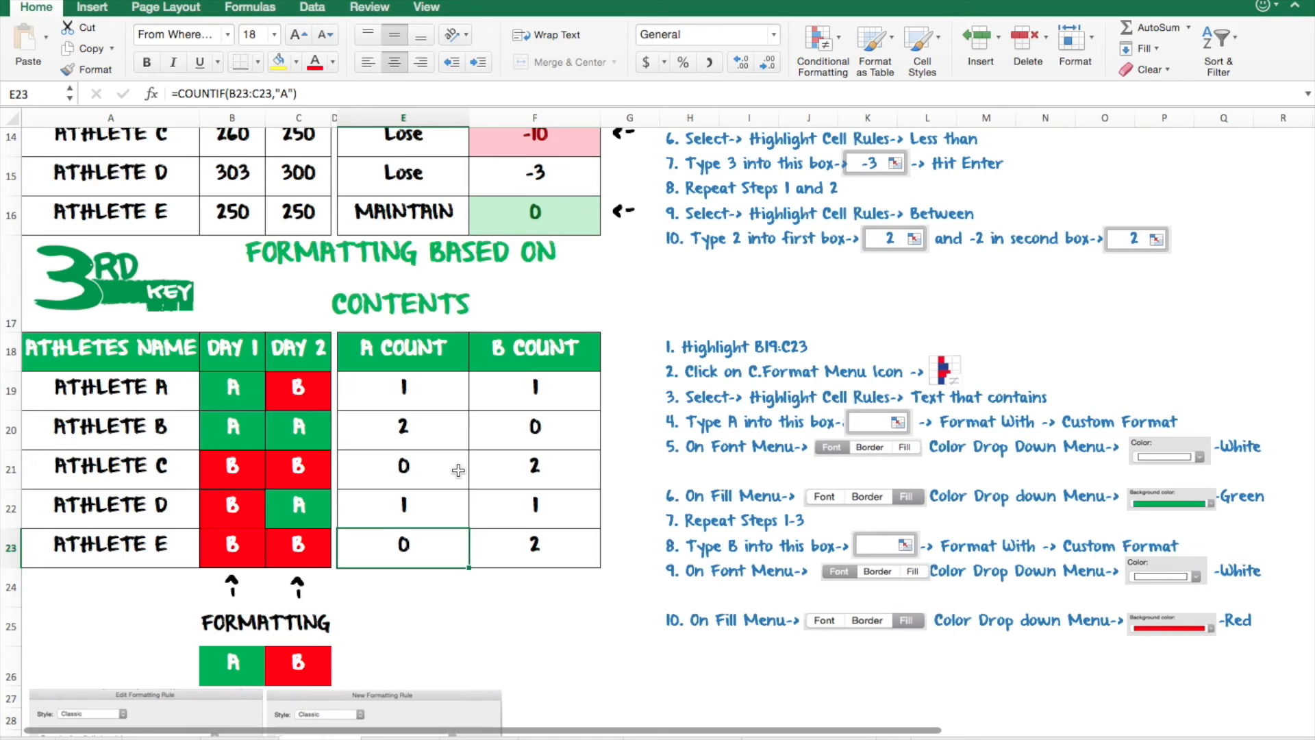
pyautogui.scroll(-3, 458, 470)
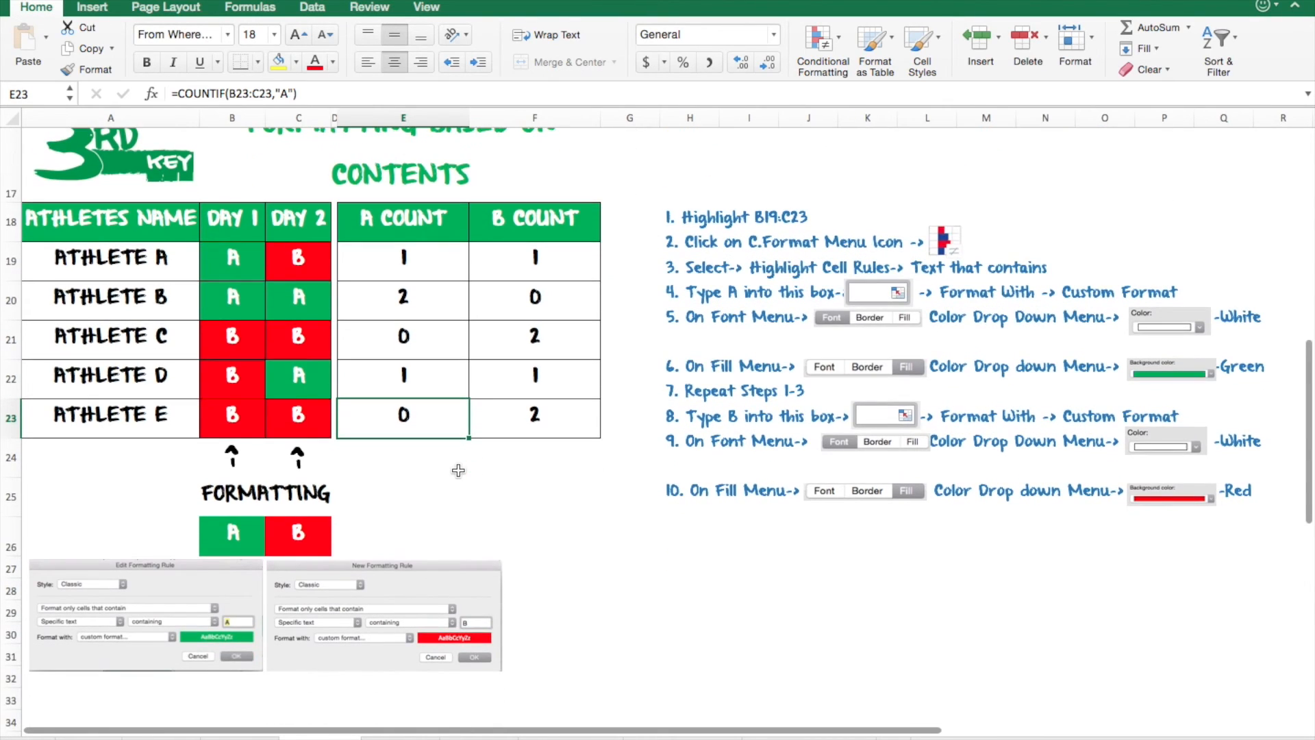